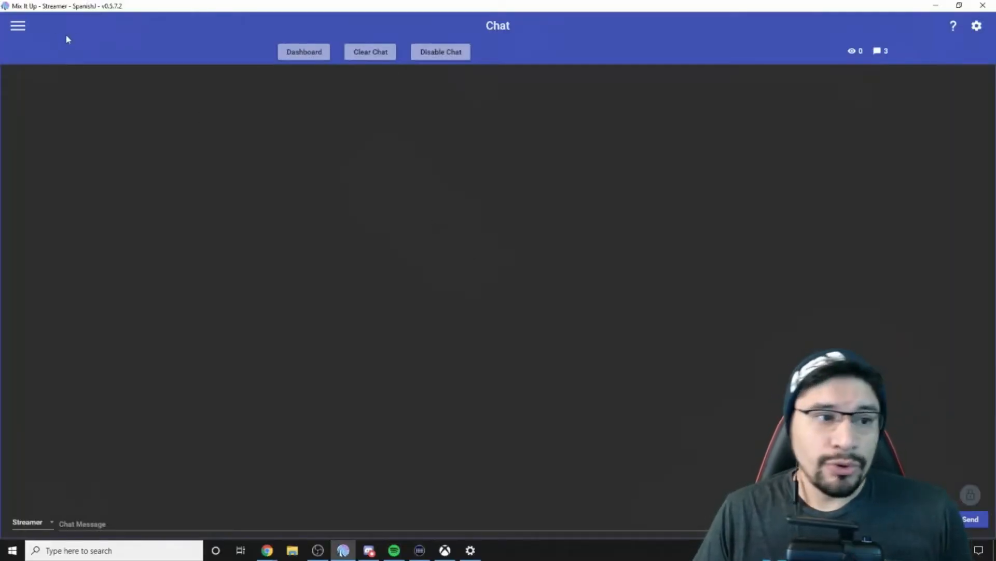
# - Examine the connection settings of the OBS Studio, Streamlabs OBS, XSplit and OvrStream services
pyautogui.click(18, 25)
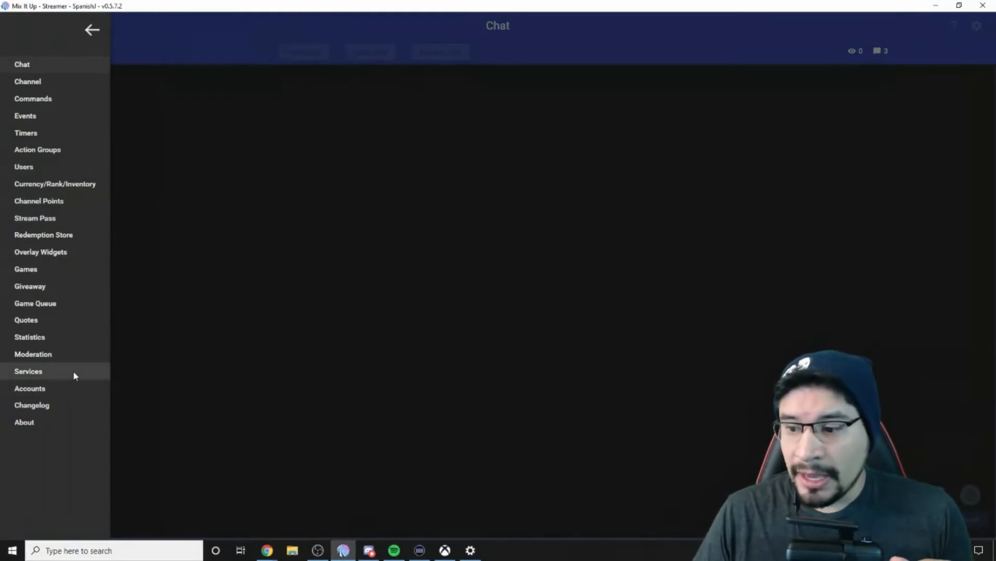
pyautogui.click(73, 371)
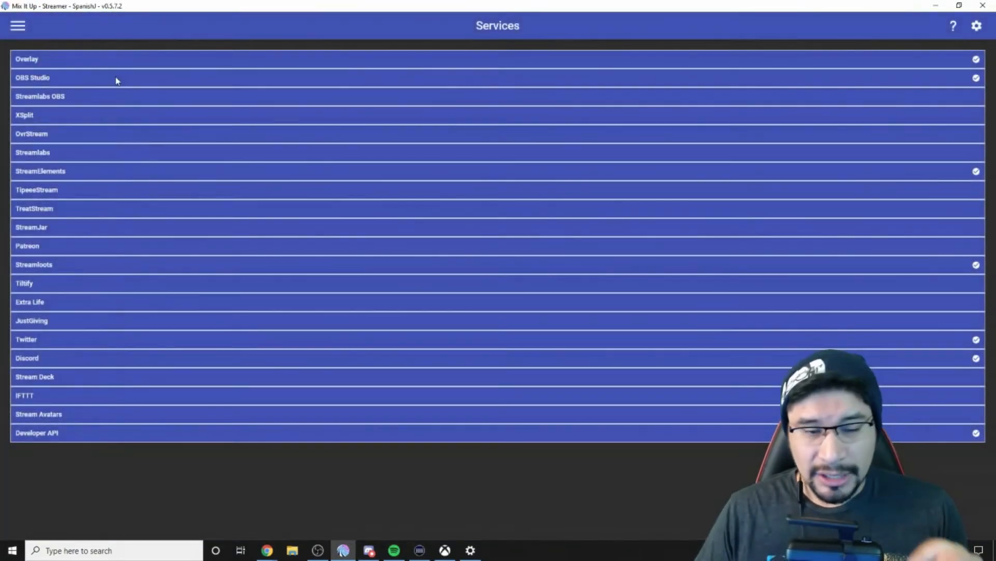
pyautogui.click(116, 80)
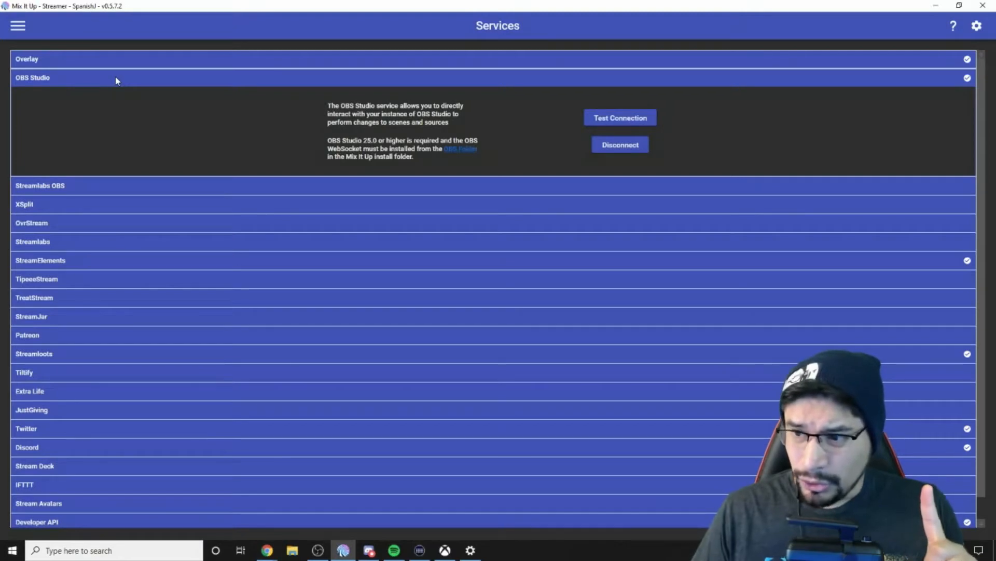
pyautogui.click(112, 188)
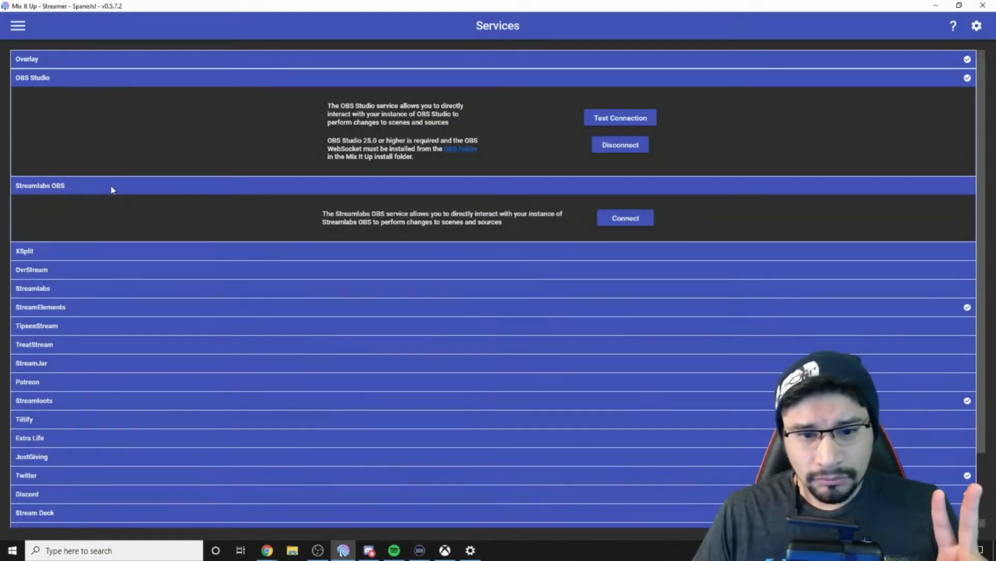
pyautogui.click(103, 253)
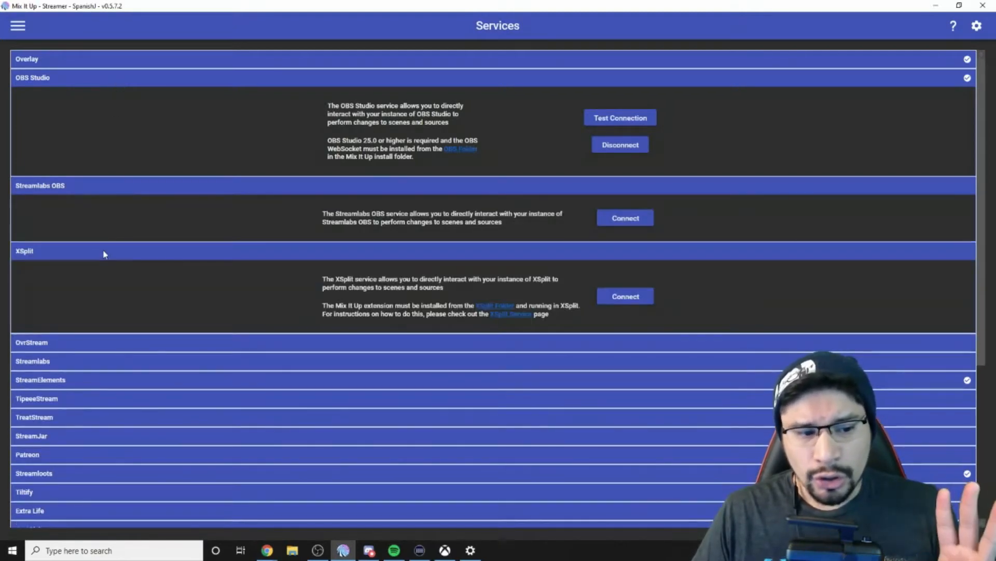
pyautogui.click(104, 344)
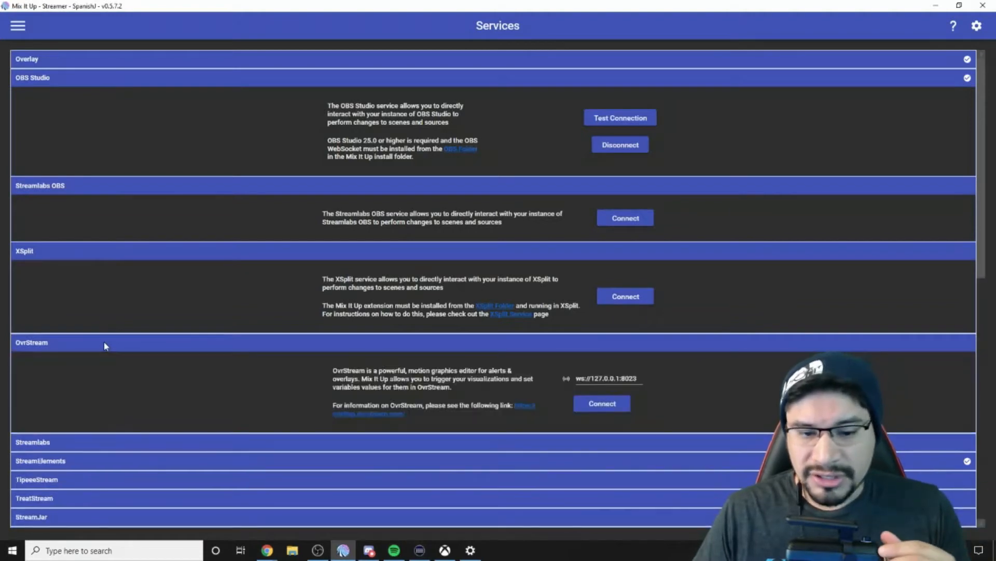
pyautogui.click(103, 342)
pyautogui.click(120, 253)
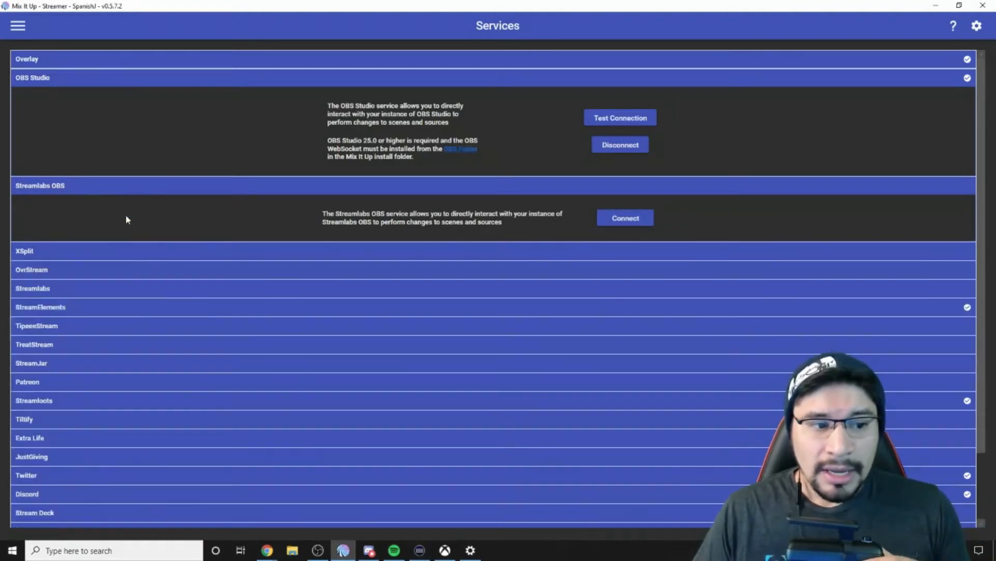
pyautogui.click(127, 187)
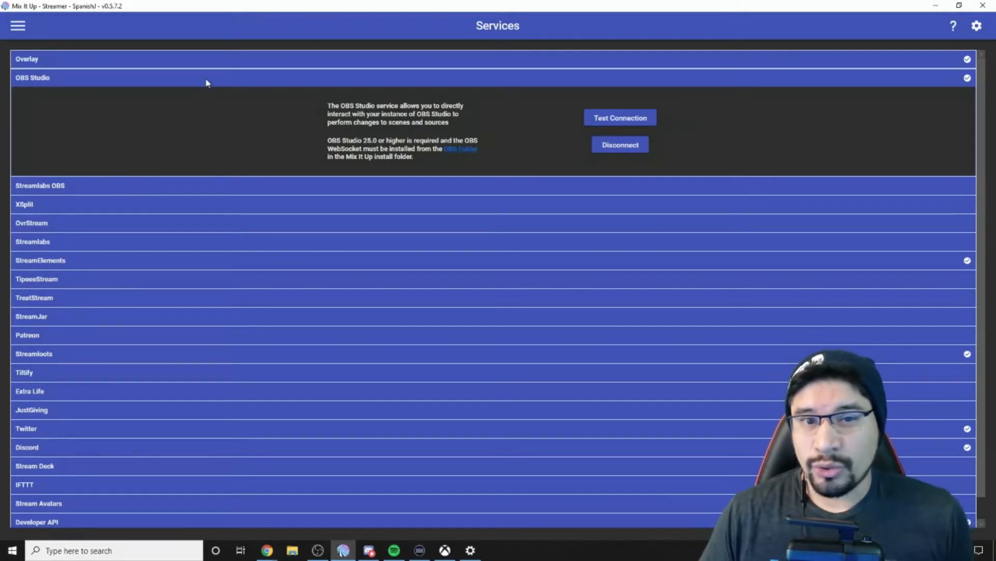
# - Review the scene-switching commands in the Mod Commands group: BRB Scene, Dad Jokes Scene, Main Scene and Waiting
pyautogui.click(18, 26)
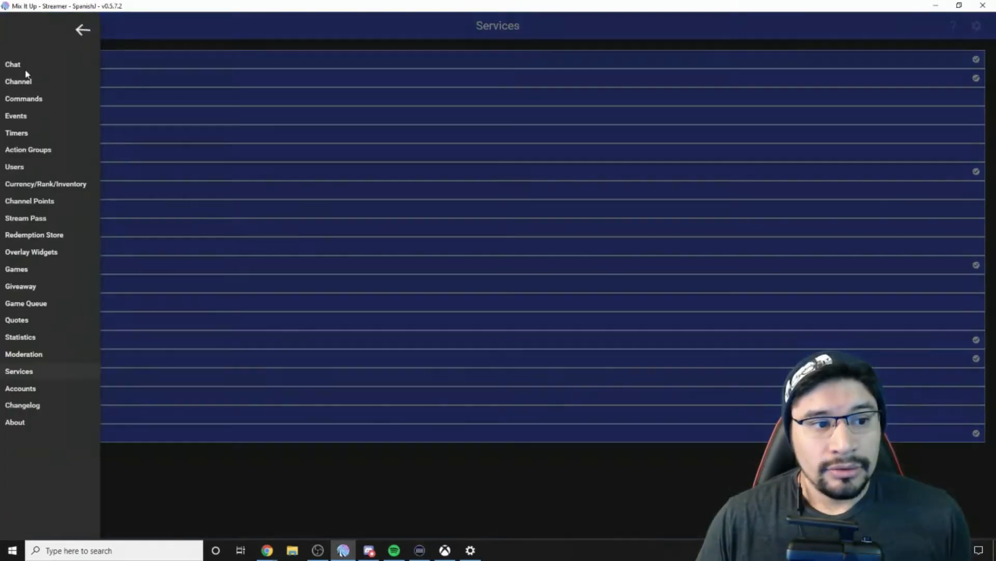
pyautogui.click(66, 102)
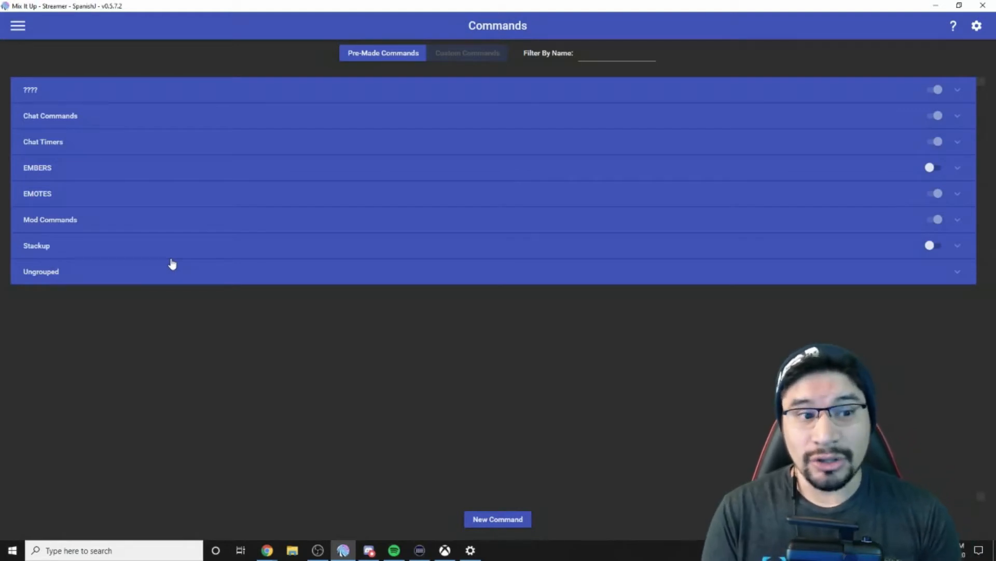
pyautogui.click(147, 228)
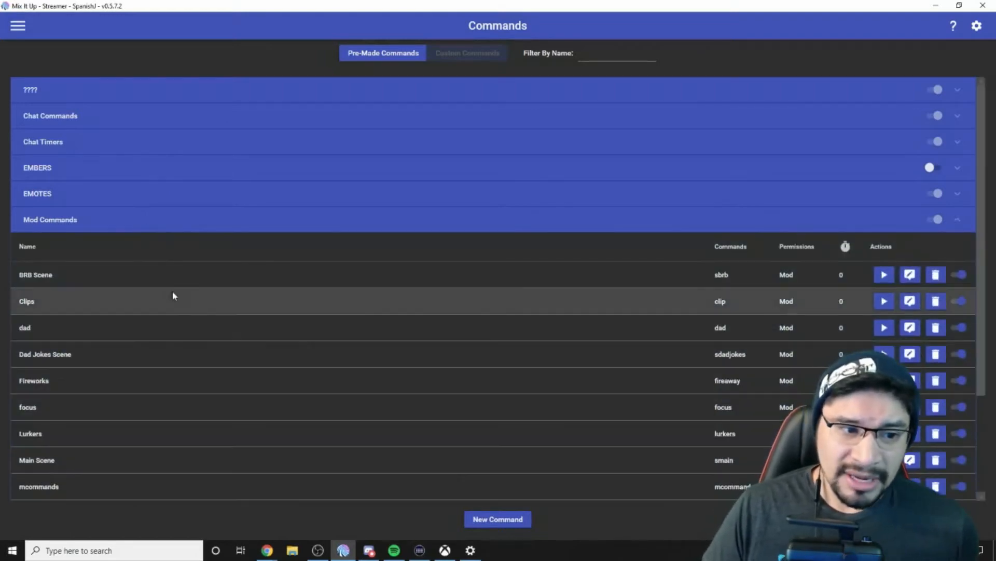
pyautogui.click(171, 273)
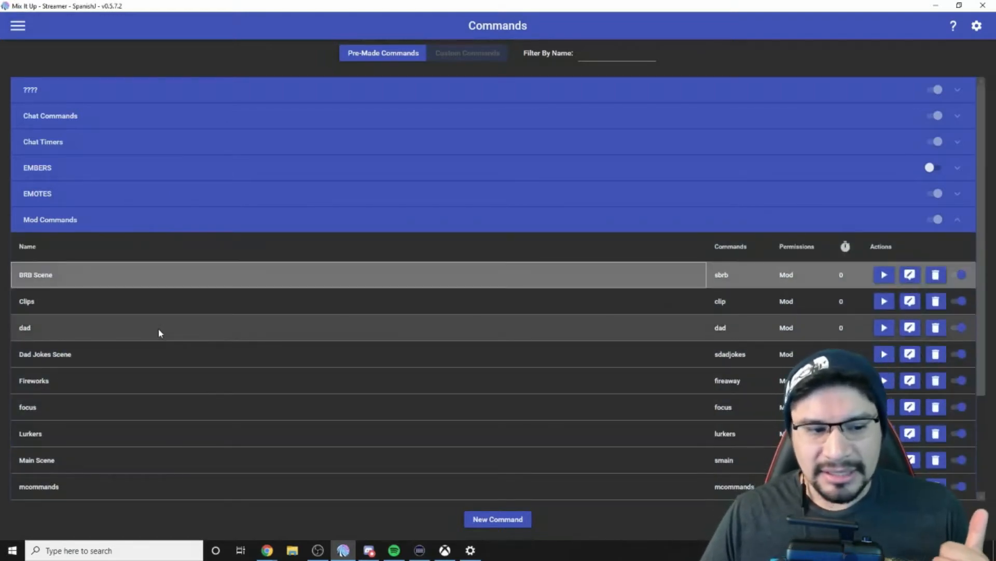
pyautogui.click(165, 352)
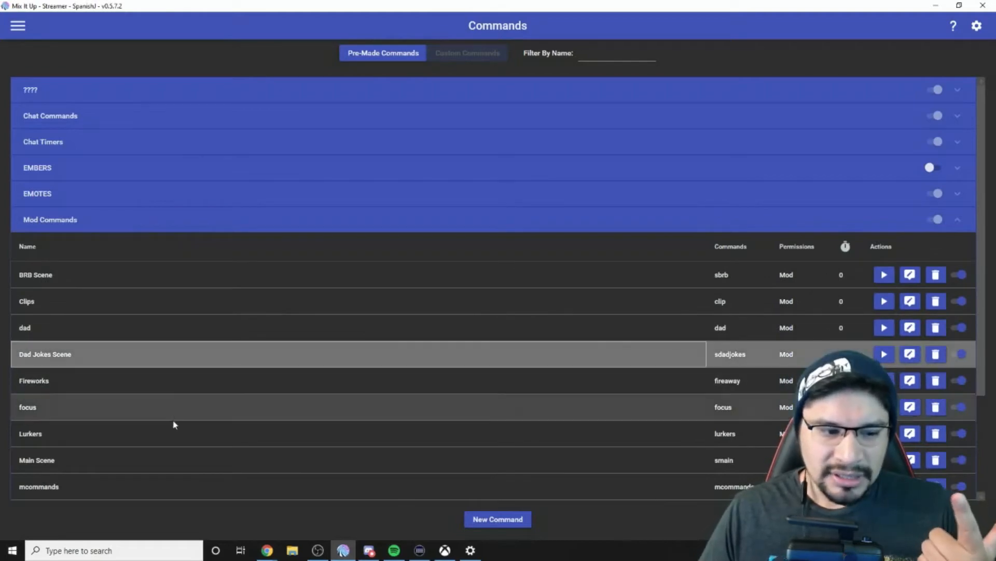
pyautogui.scroll(-2, 173, 415)
pyautogui.click(174, 415)
pyautogui.scroll(-3, 176, 412)
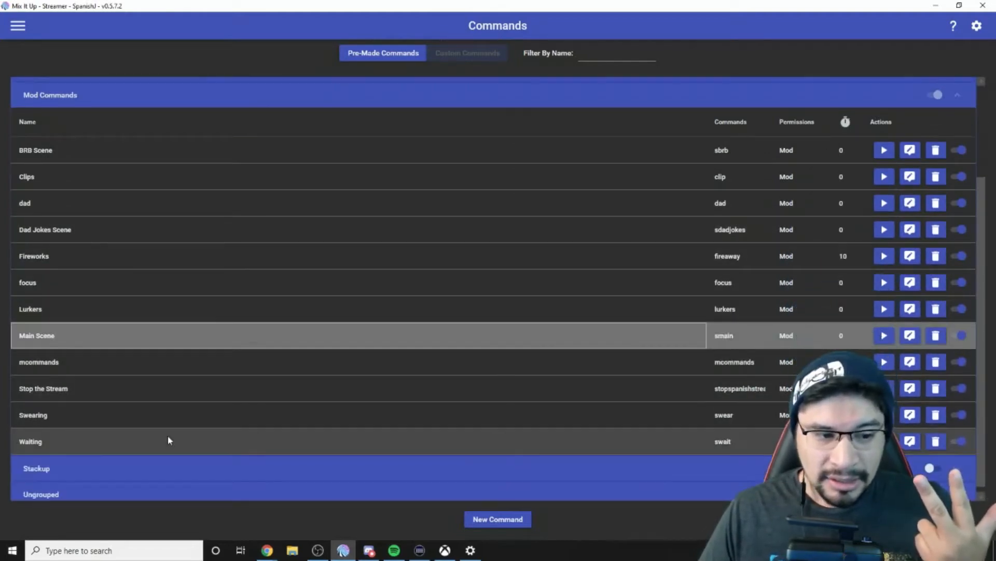
pyautogui.click(170, 442)
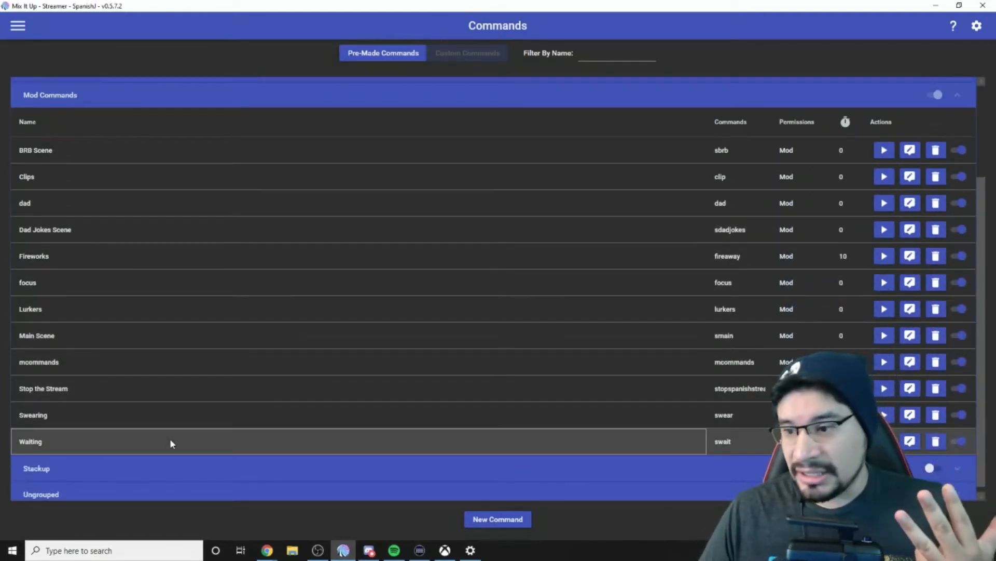
# - Test the BRB Scene command from the Mod Commands group
pyautogui.scroll(3, 169, 438)
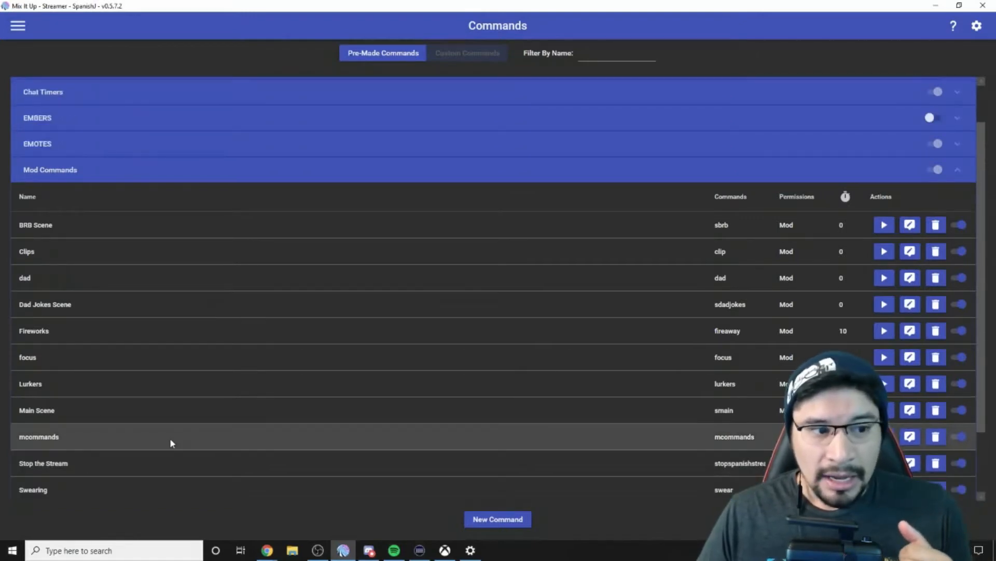
pyautogui.scroll(2, 170, 437)
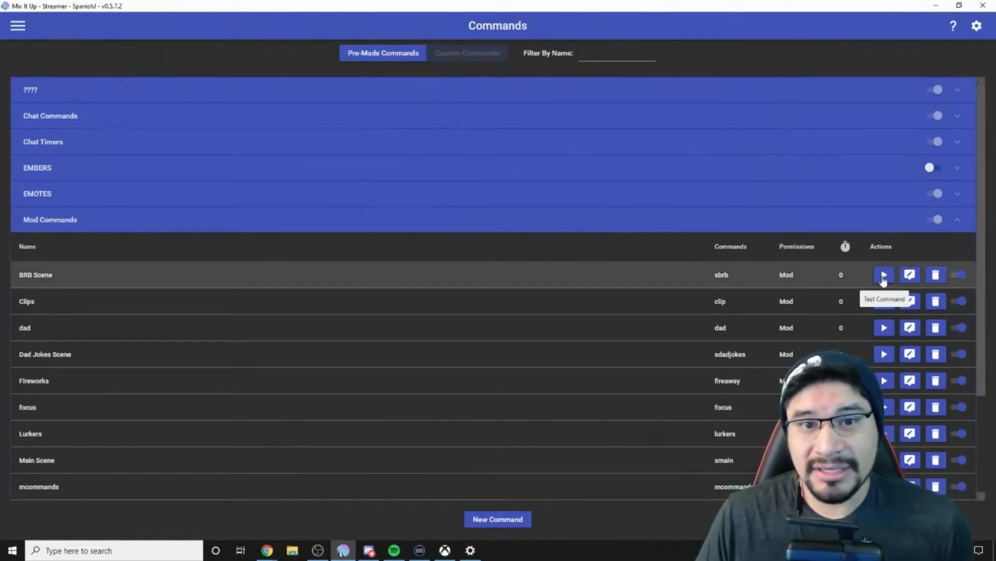
pyautogui.click(884, 275)
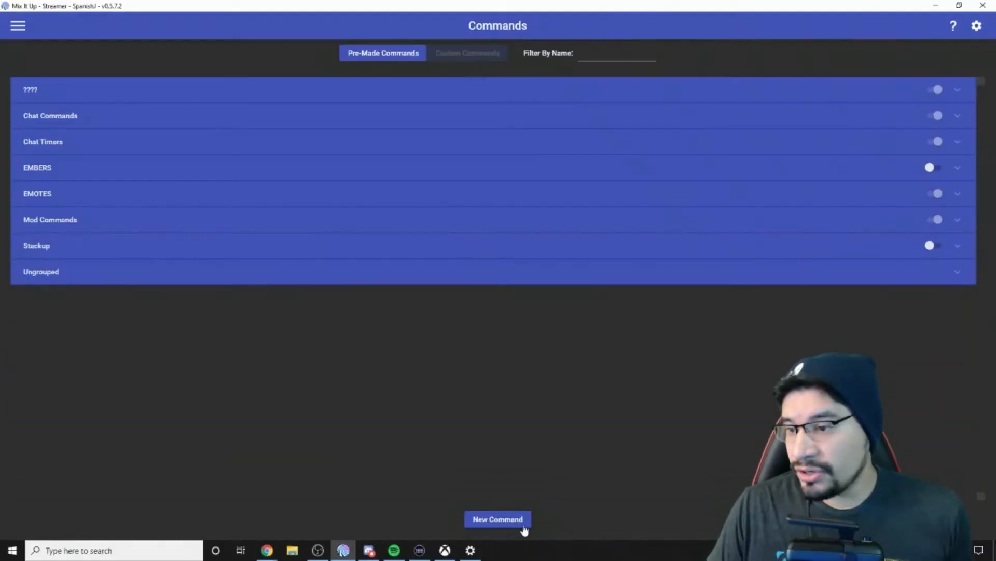
# - Create a new advanced command and name it "Ending Scene"
pyautogui.click(523, 520)
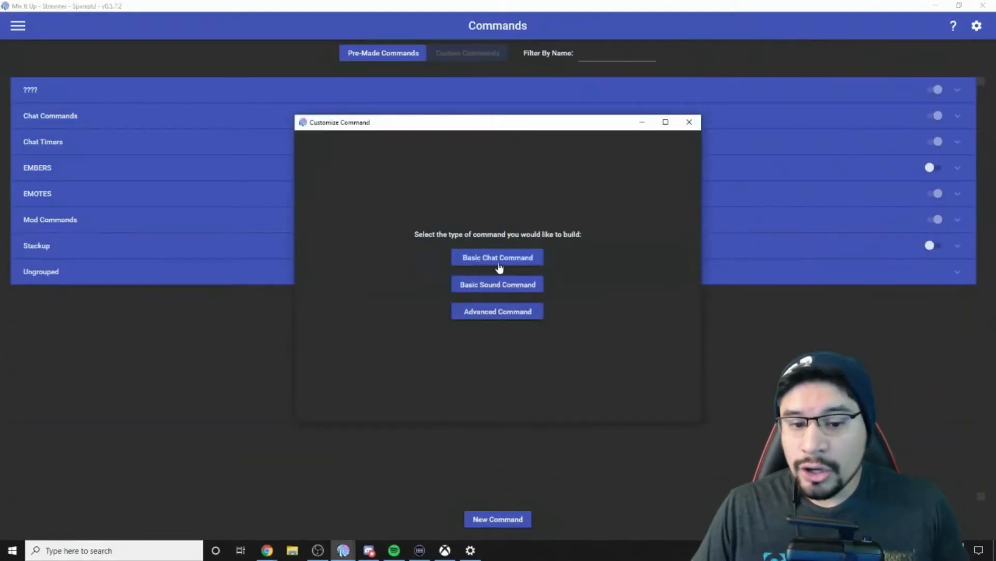
pyautogui.click(521, 314)
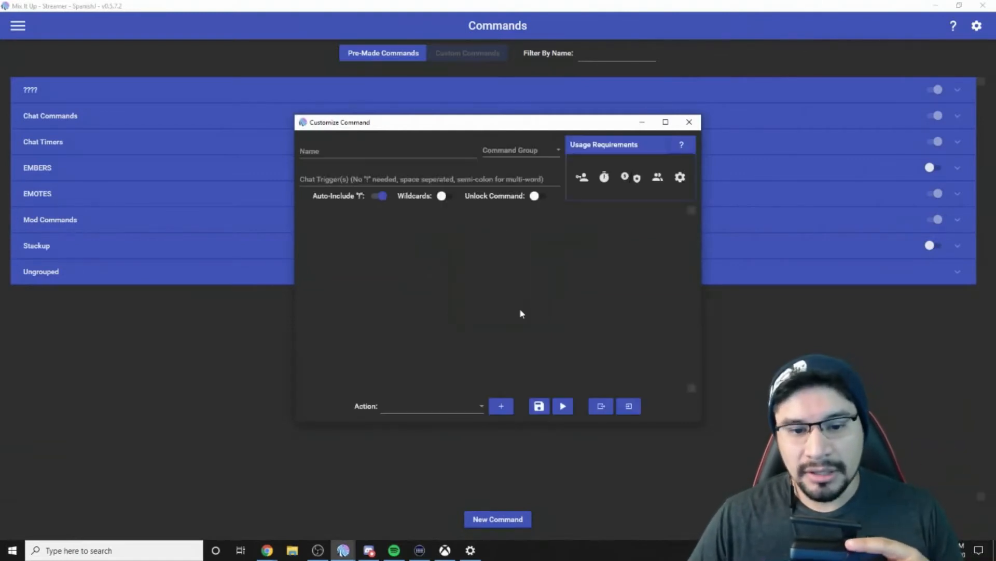
pyautogui.click(393, 149)
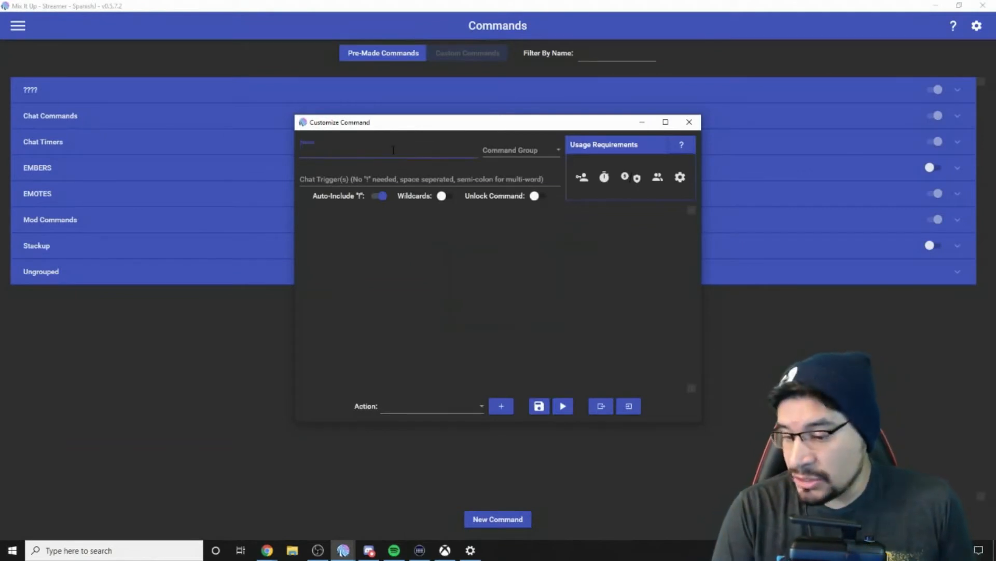
pyautogui.write('End')
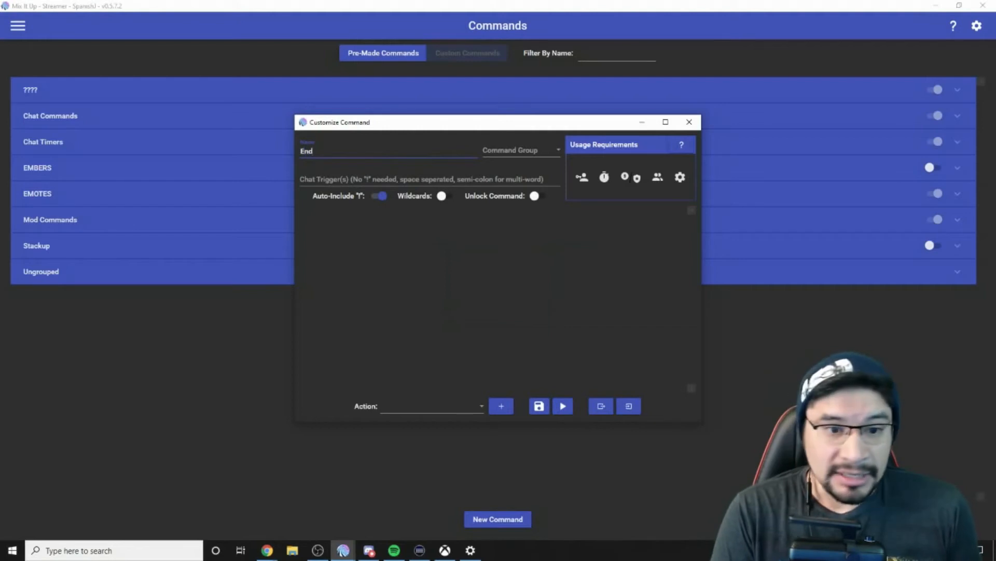
pyautogui.write('ing Scene')
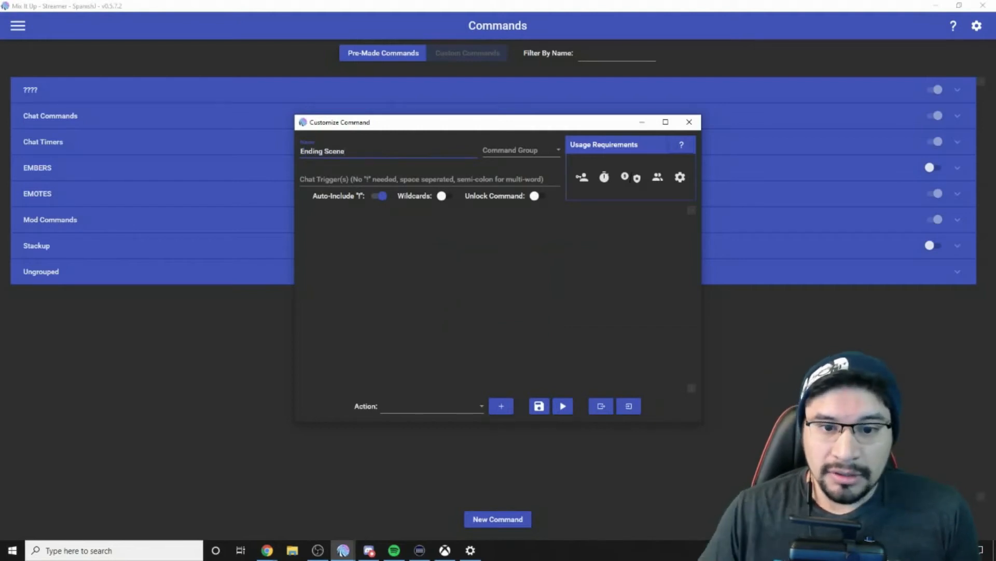
# - Assign the Ending Scene command to a new command group called "Test Commands"
pyautogui.click(523, 152)
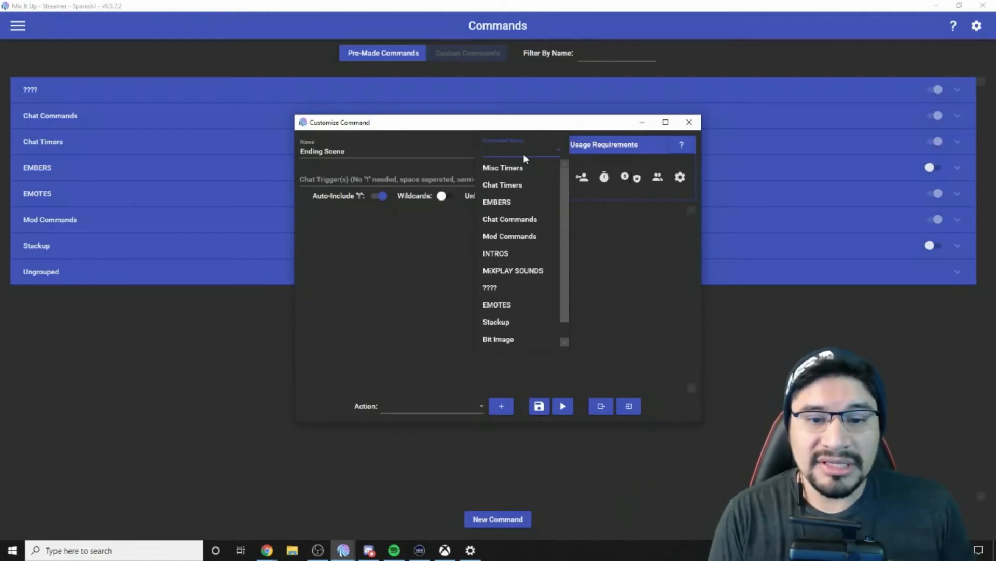
pyautogui.write('Test')
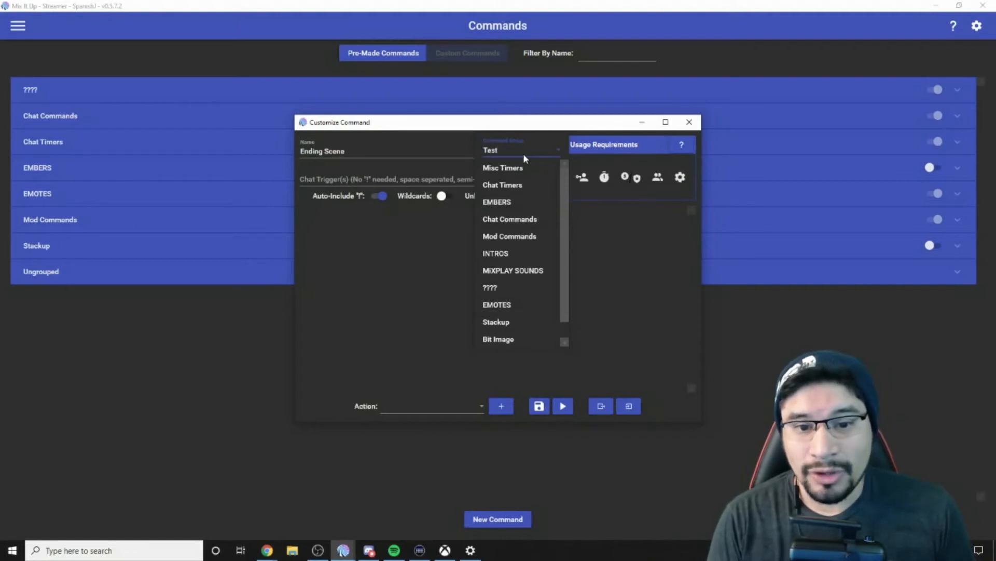
pyautogui.write(' Commands')
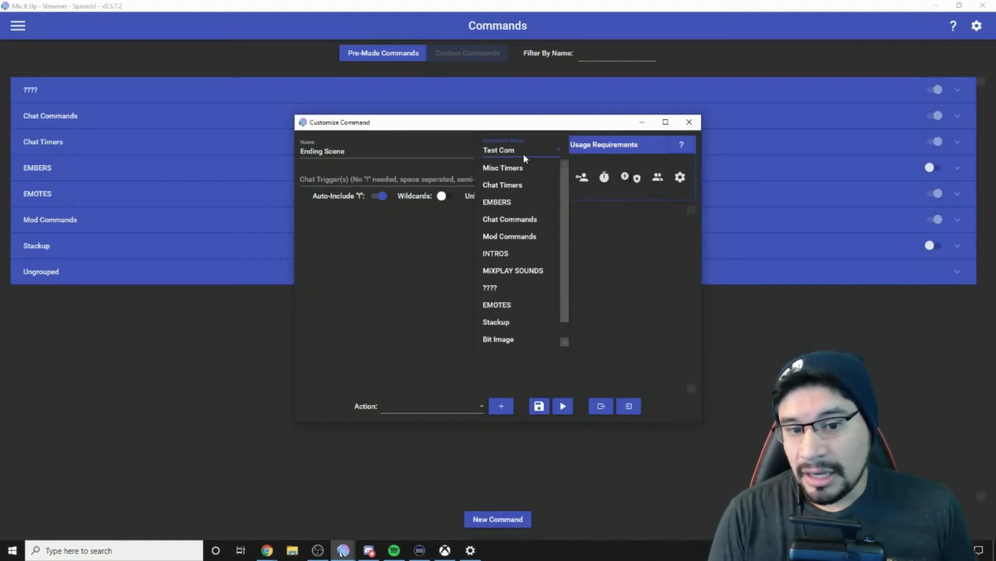
pyautogui.click(606, 234)
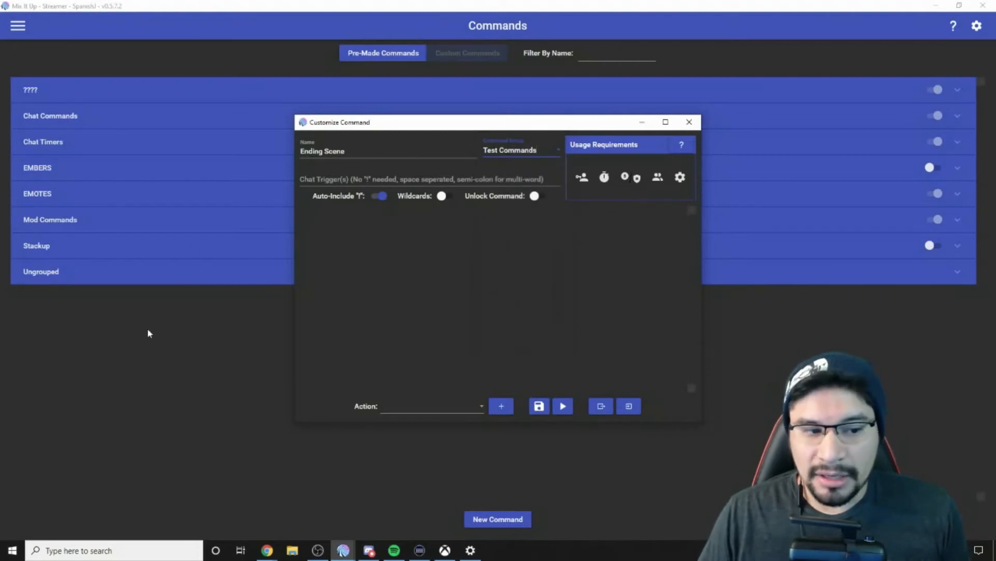
# - Set the command's chat trigger to "end", without a typed exclamation mark
pyautogui.click(375, 180)
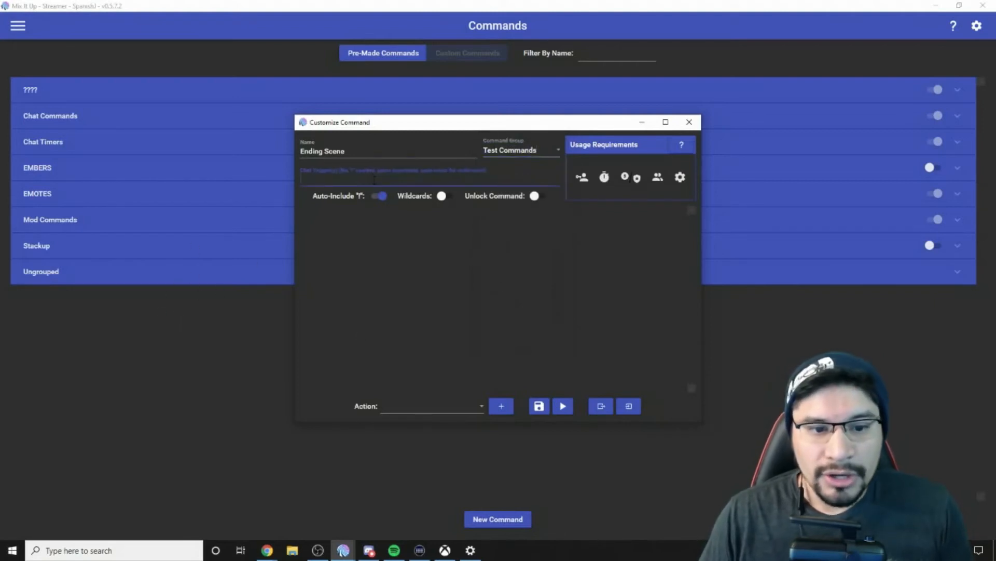
pyautogui.write('!end')
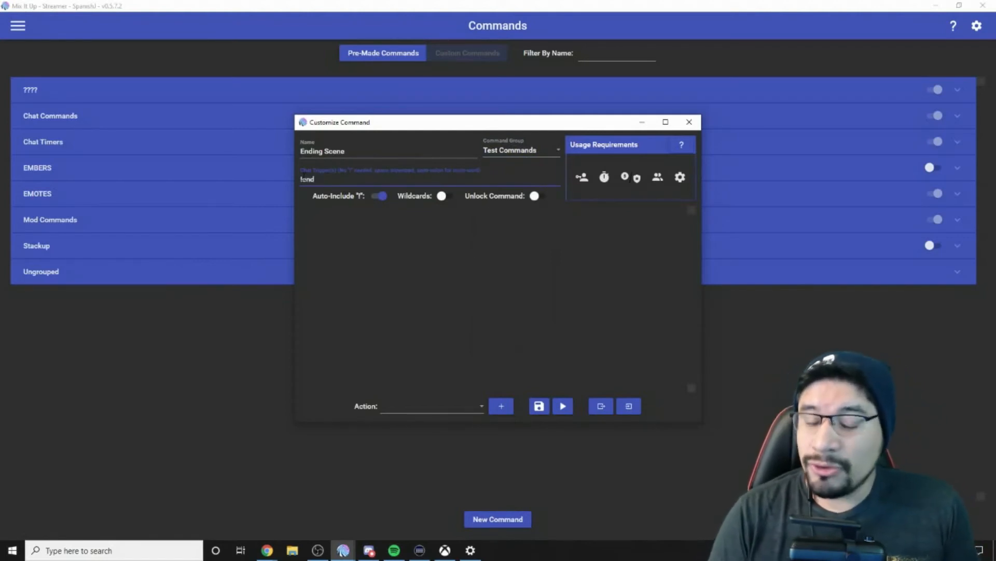
pyautogui.click(304, 177)
pyautogui.press('BackSpace')
pyautogui.click(530, 278)
# - Restrict the command's usage requirement to the Mod permission level
pyautogui.click(583, 181)
pyautogui.click(593, 207)
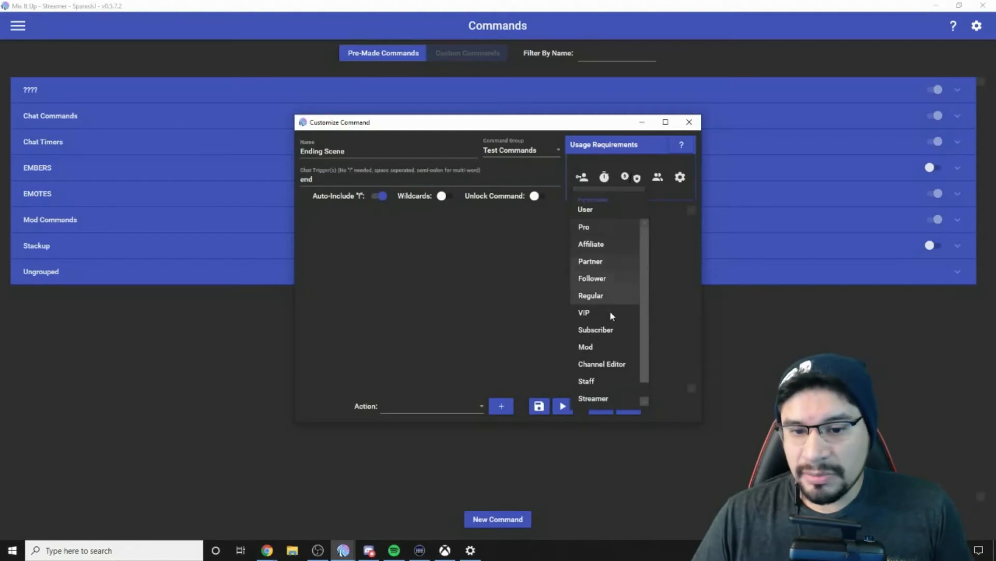
pyautogui.scroll(-1, 609, 364)
pyautogui.scroll(1, 605, 311)
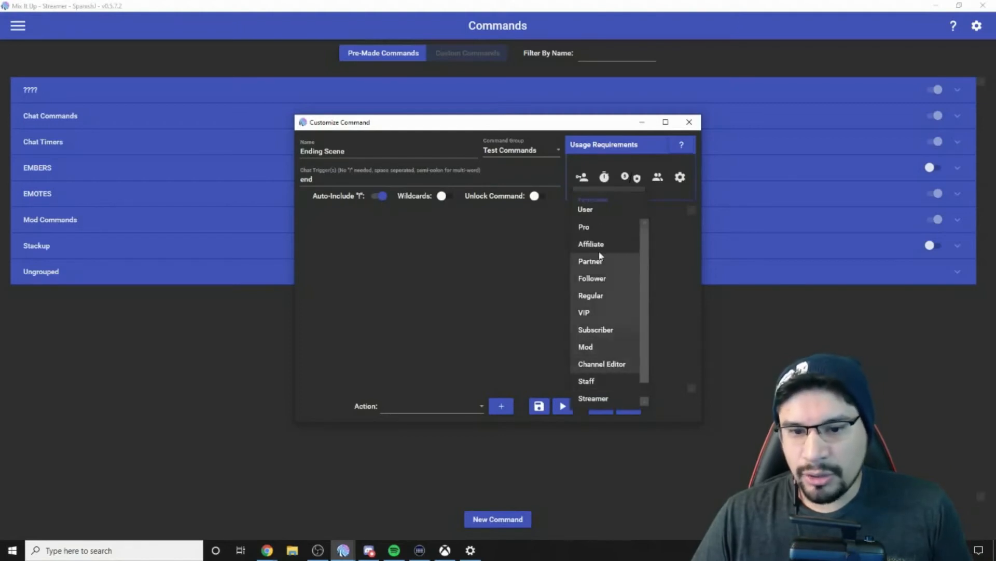
pyautogui.click(609, 351)
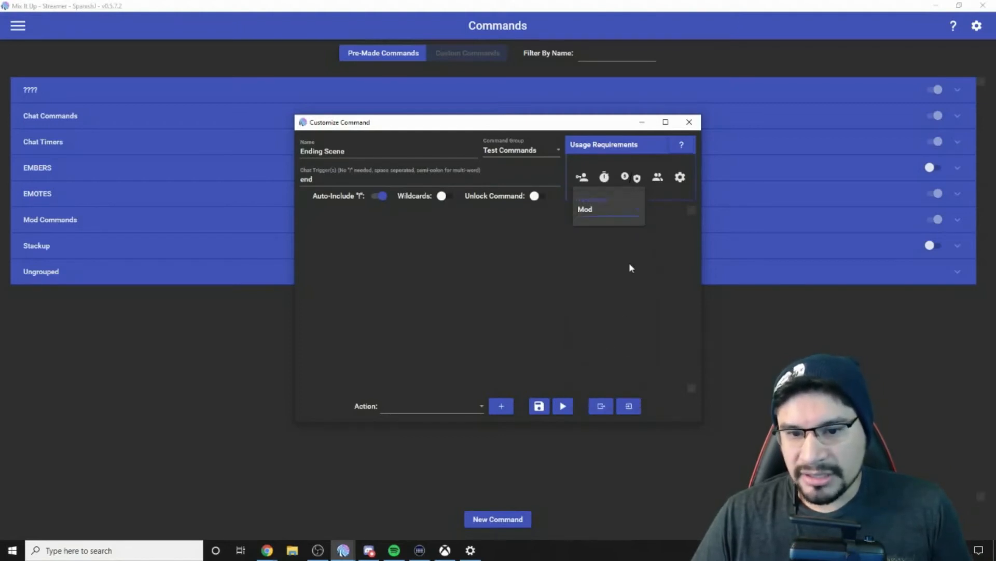
pyautogui.click(604, 178)
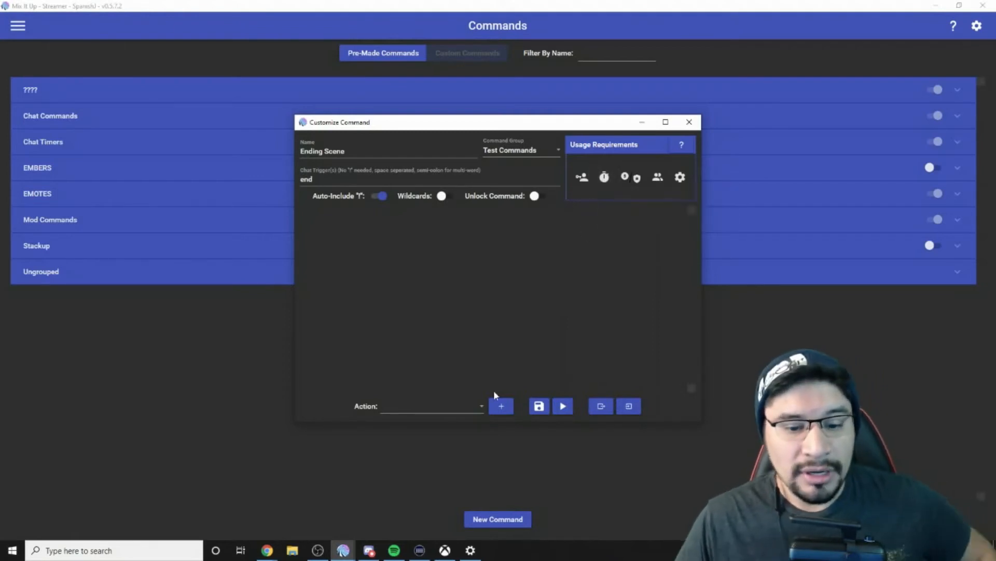
# - Add a Streaming Software action to the Ending Scene command
pyautogui.click(471, 402)
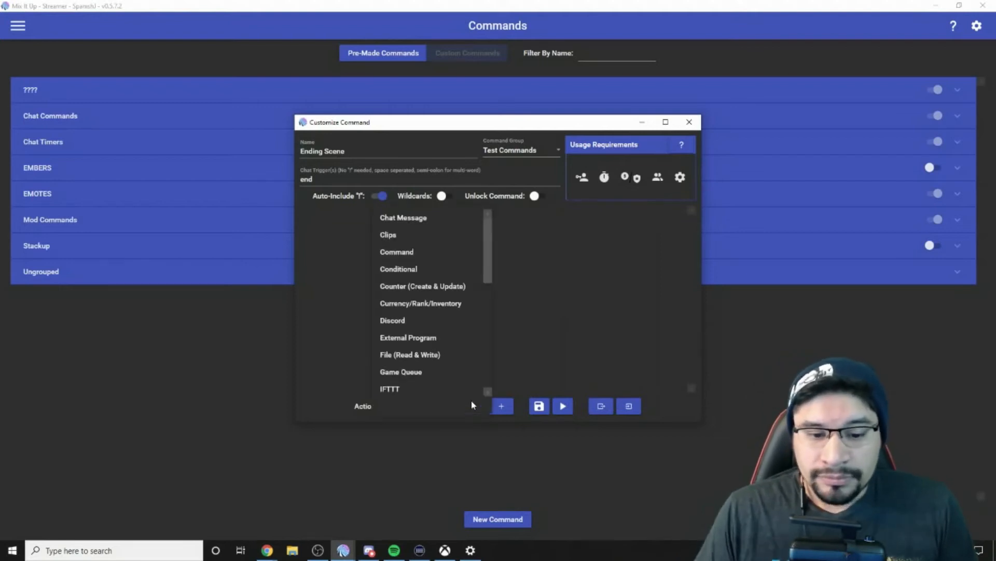
pyautogui.moveTo(489, 272); pyautogui.dragTo(494, 356)
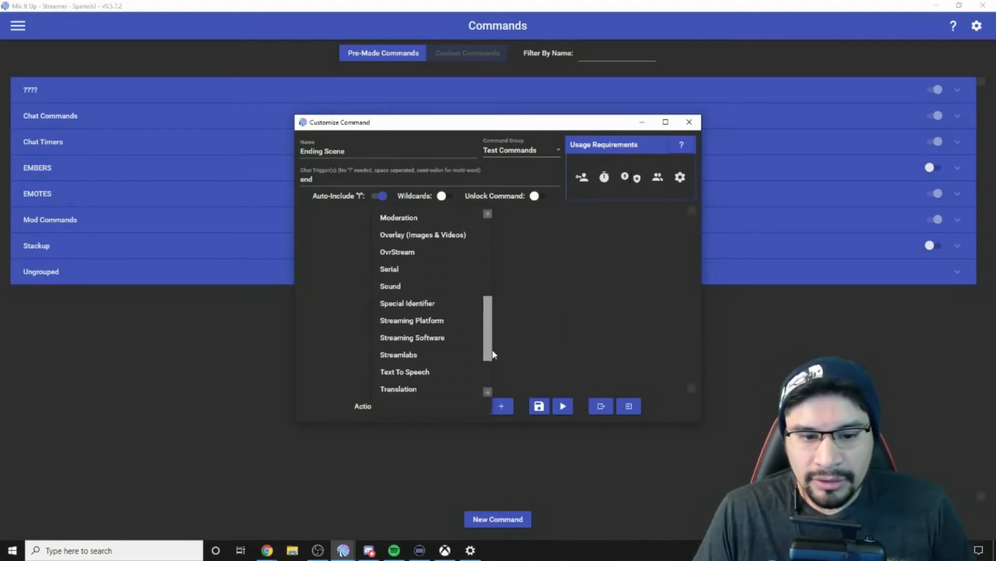
pyautogui.click(467, 340)
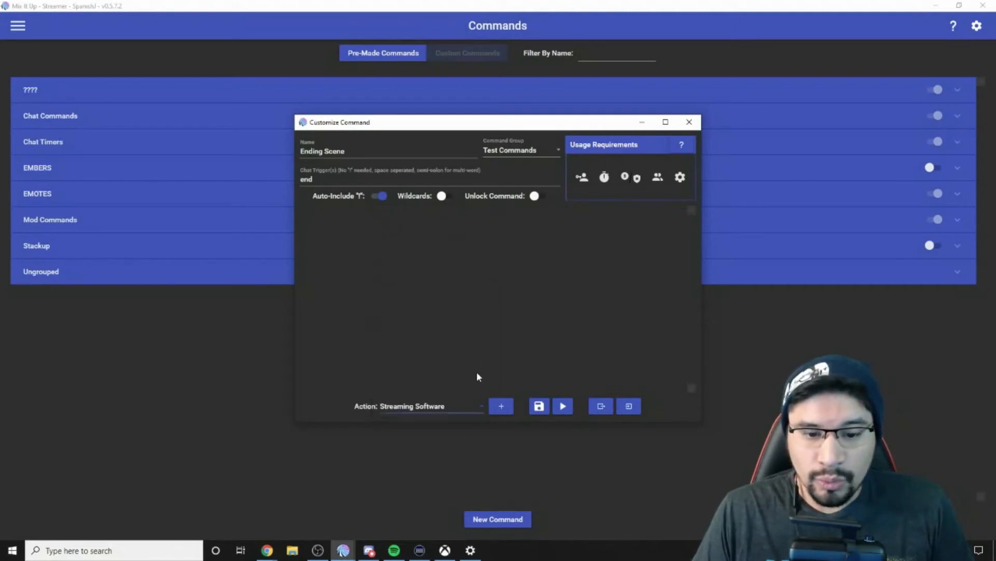
pyautogui.click(501, 410)
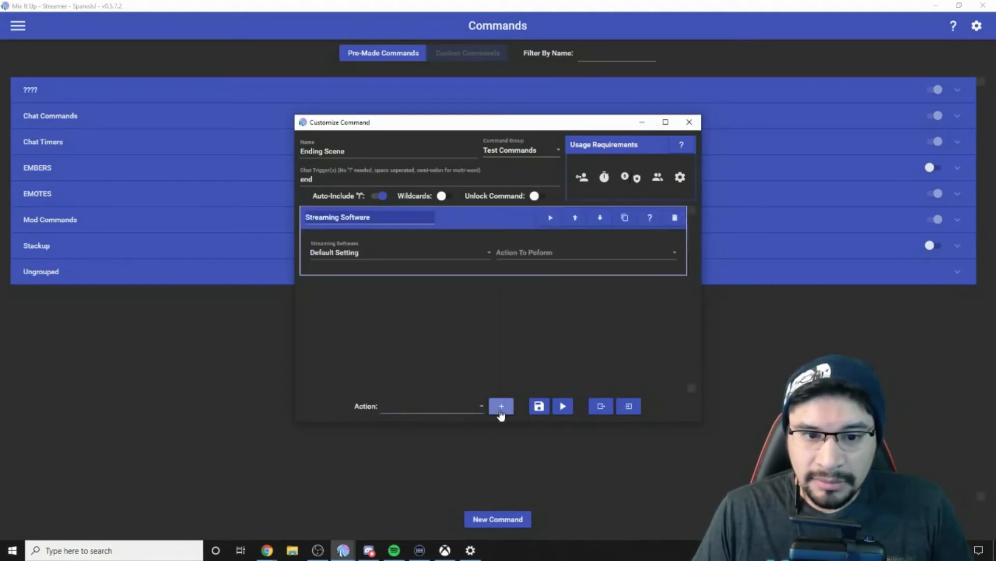
# - Configure the action to switch OBS Studio to the scene named "Ending", and save the command
pyautogui.click(423, 254)
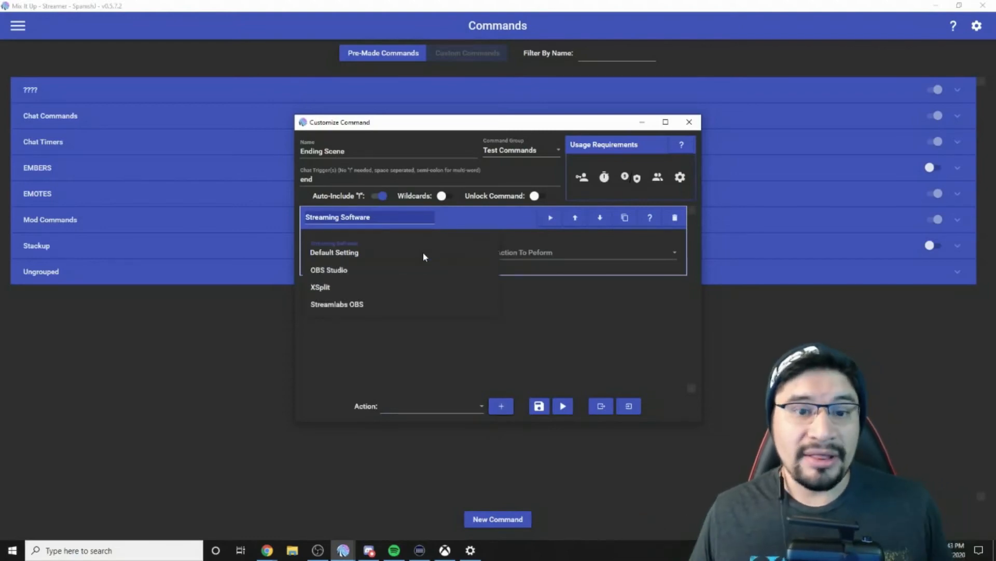
pyautogui.click(375, 272)
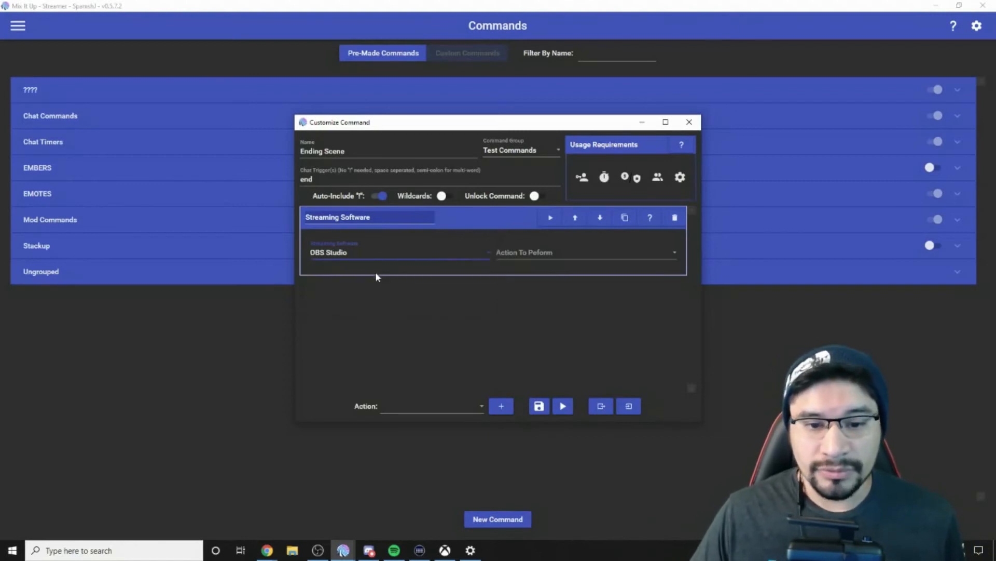
pyautogui.click(512, 253)
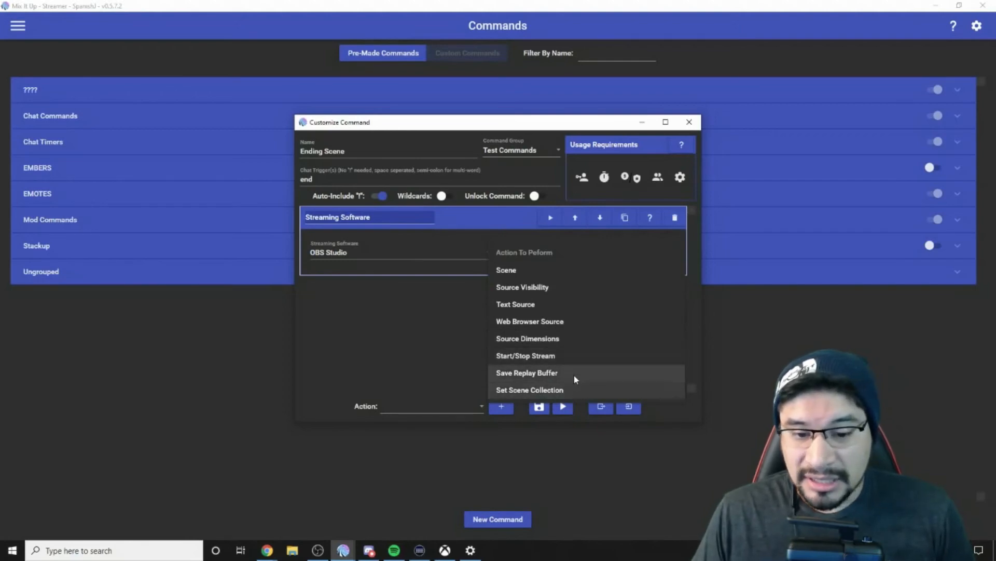
pyautogui.click(560, 268)
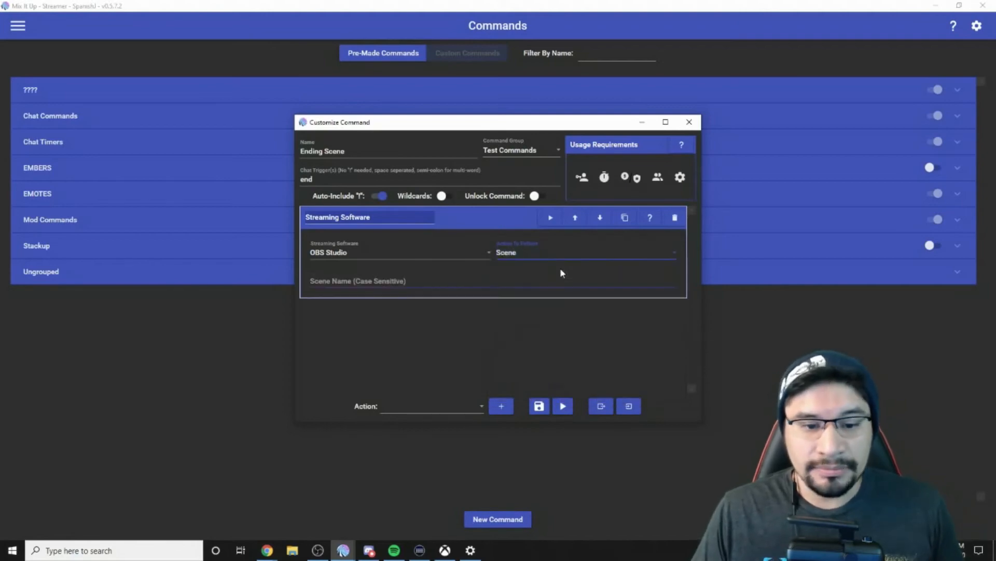
pyautogui.click(404, 281)
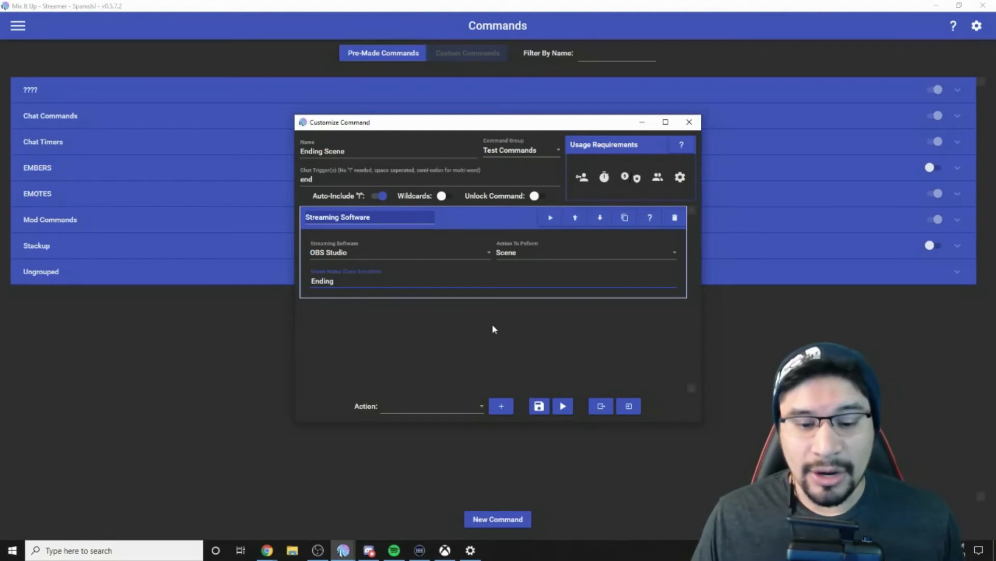
pyautogui.click(540, 407)
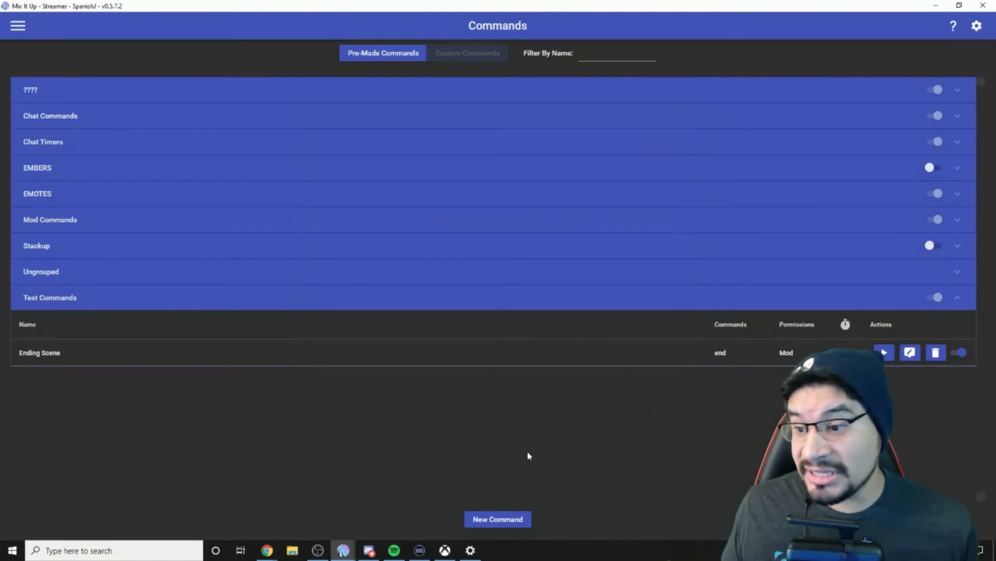